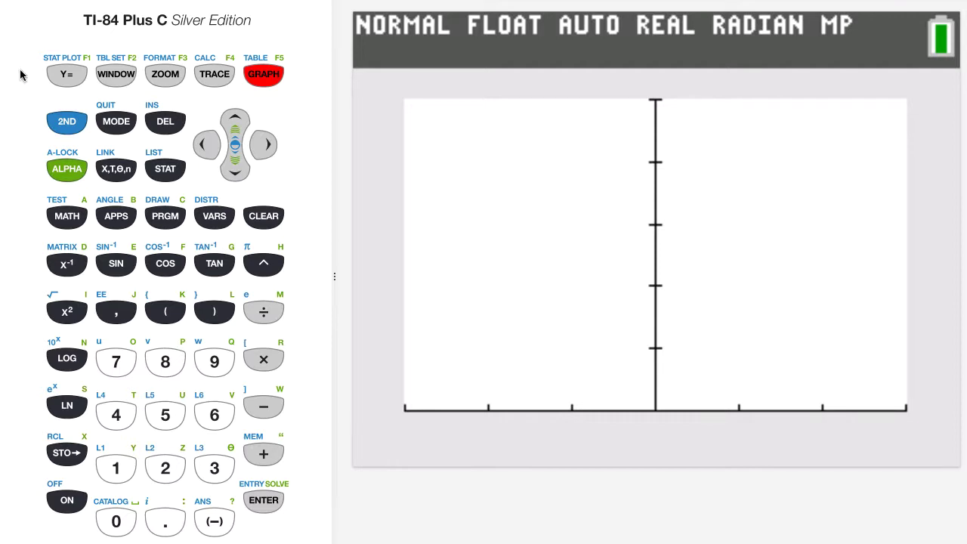
# Enter X² as function Y1 in the Y= editor
pyautogui.click(65, 76)
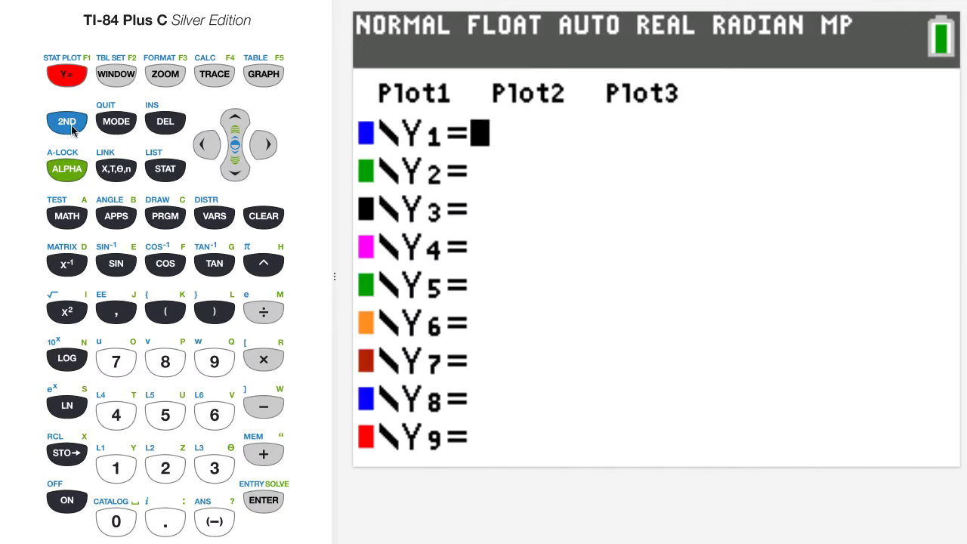
pyautogui.click(120, 174)
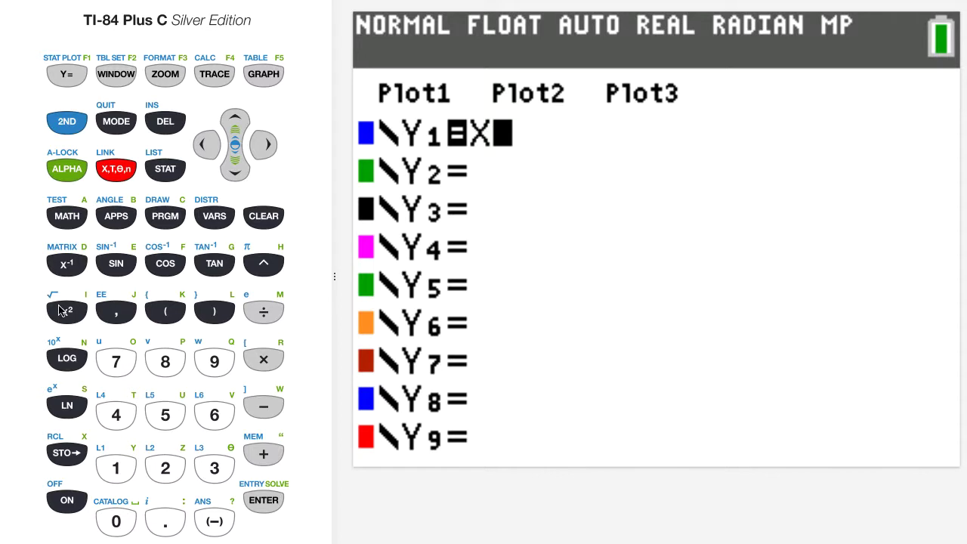
pyautogui.click(65, 310)
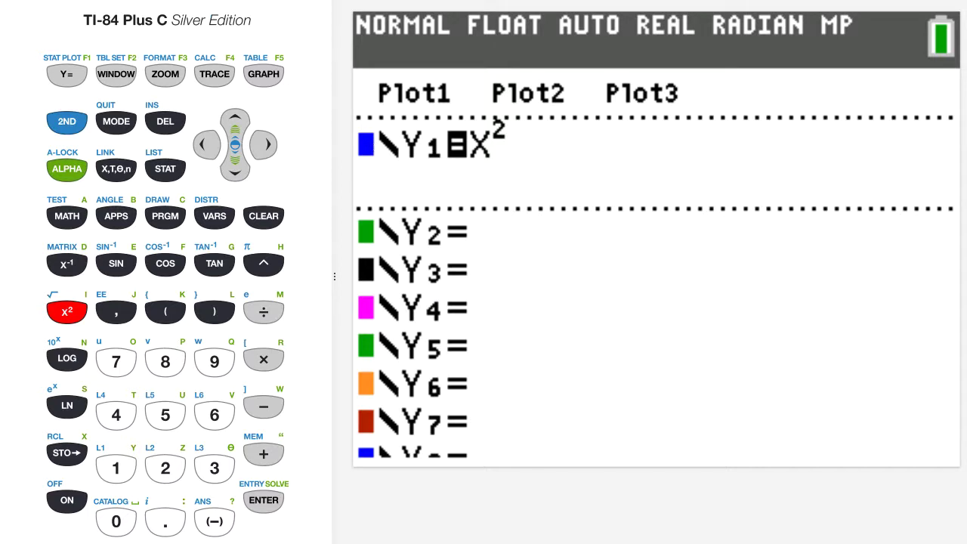
# Set the window to Xmin -3, Xmax 3, Ymin 0, Ymax 9, Yscl 3, then graph Y1
pyautogui.click(117, 76)
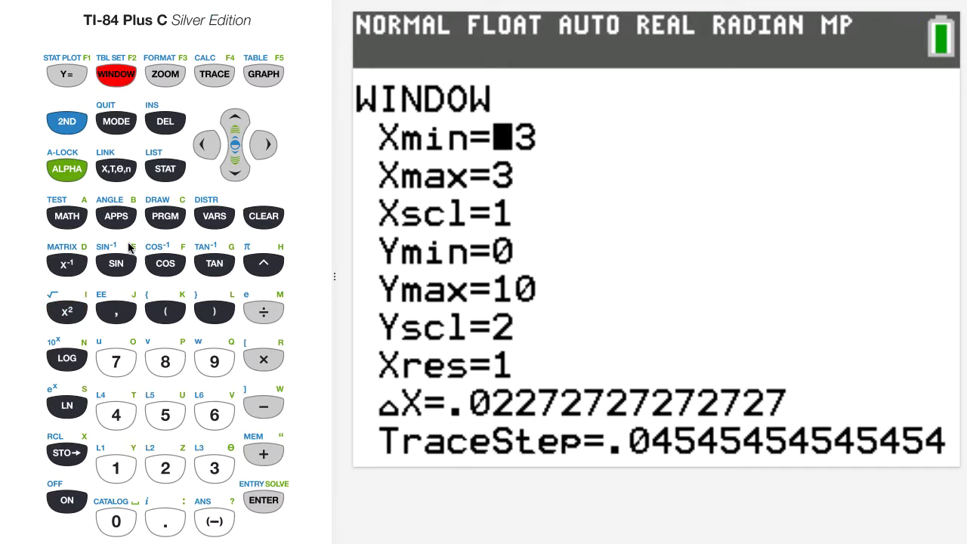
pyautogui.click(215, 521)
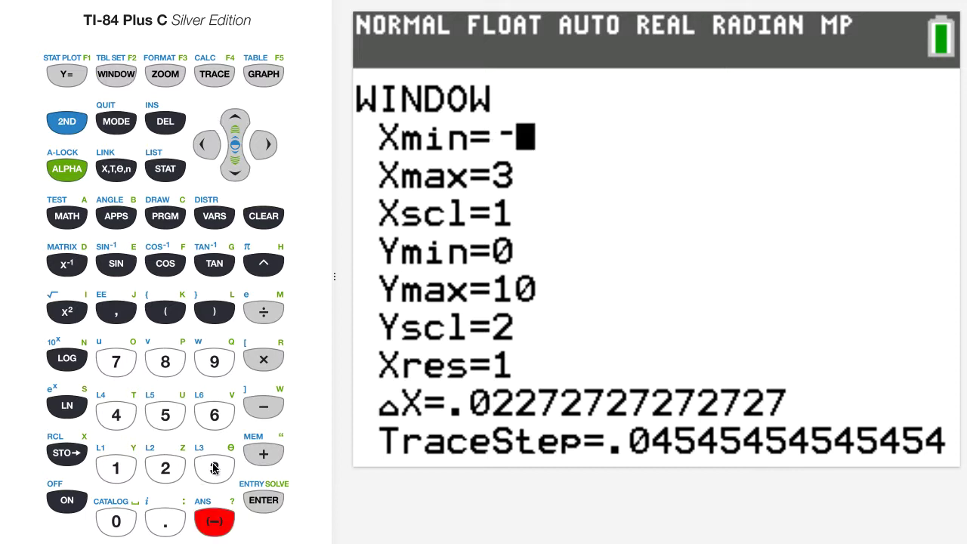
pyautogui.click(216, 468)
pyautogui.click(264, 501)
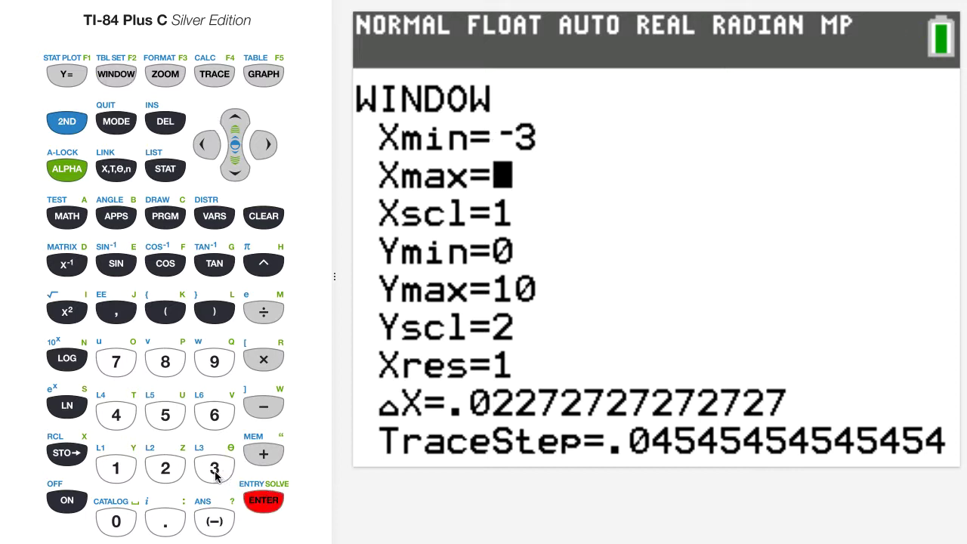
pyautogui.click(215, 468)
pyautogui.click(271, 502)
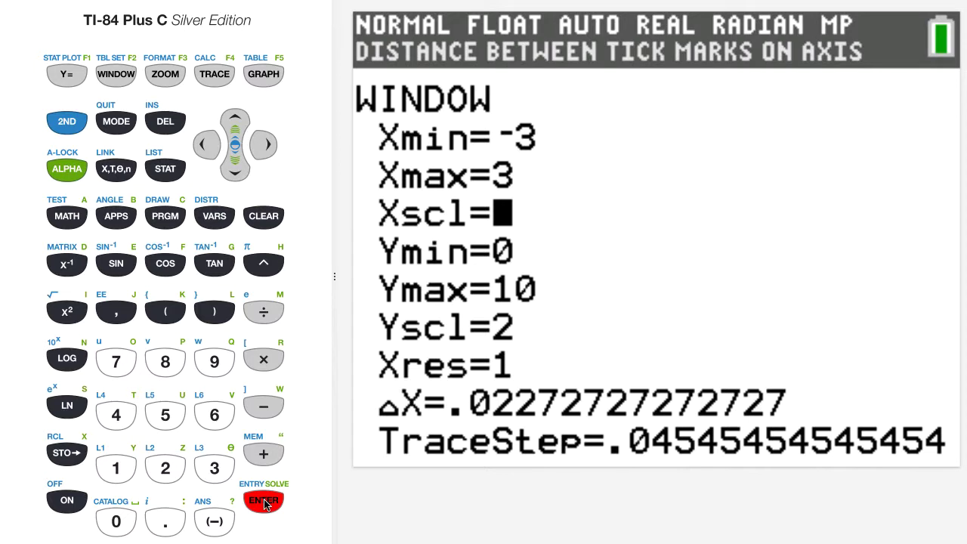
pyautogui.click(236, 169)
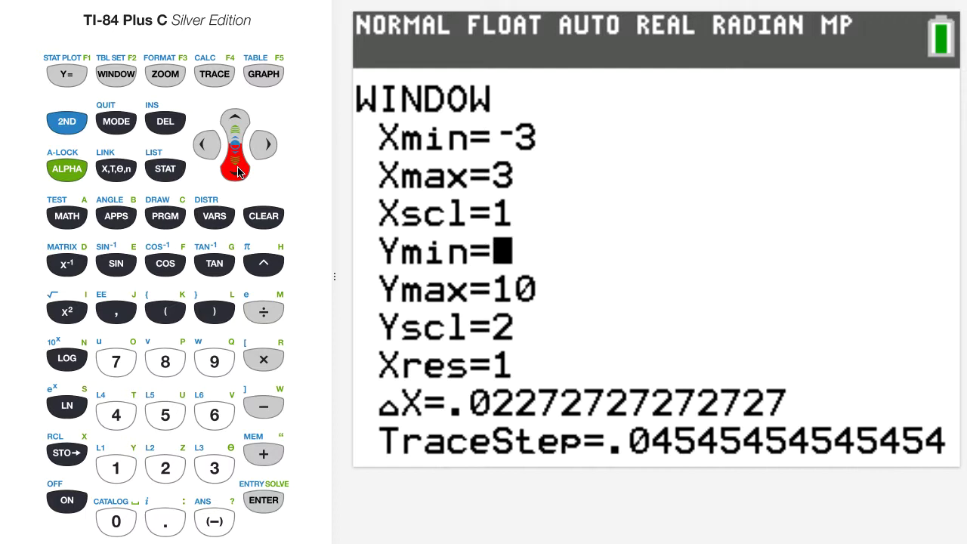
pyautogui.click(237, 171)
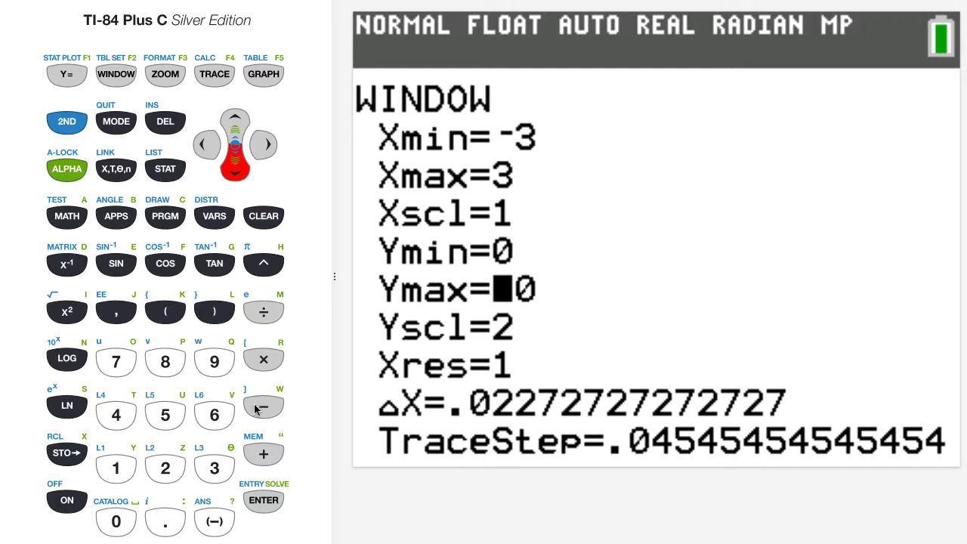
pyautogui.click(216, 363)
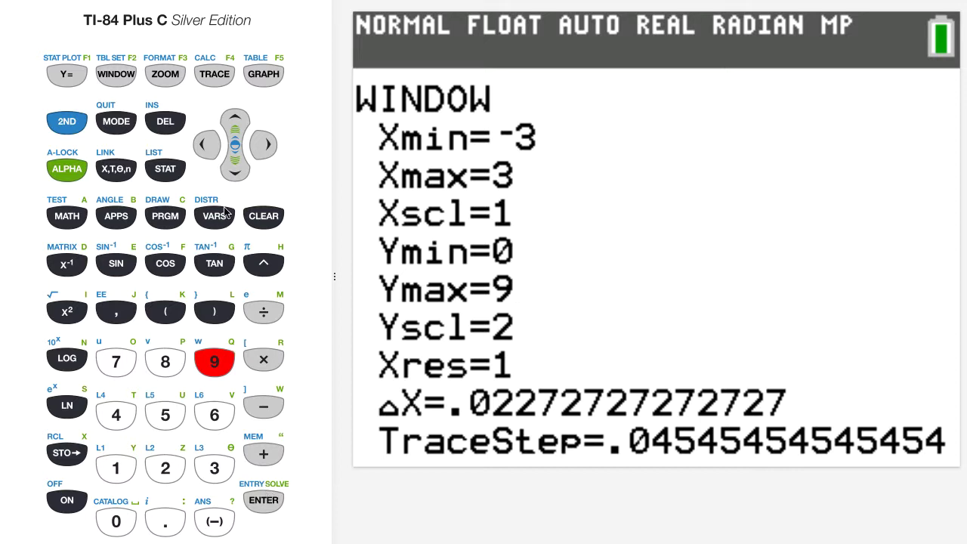
pyautogui.click(233, 167)
pyautogui.click(214, 468)
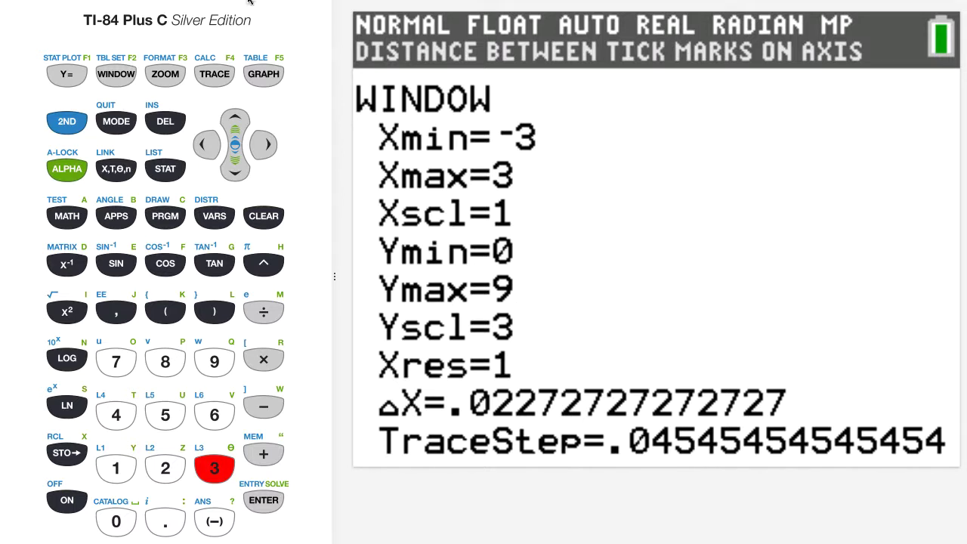
pyautogui.click(261, 77)
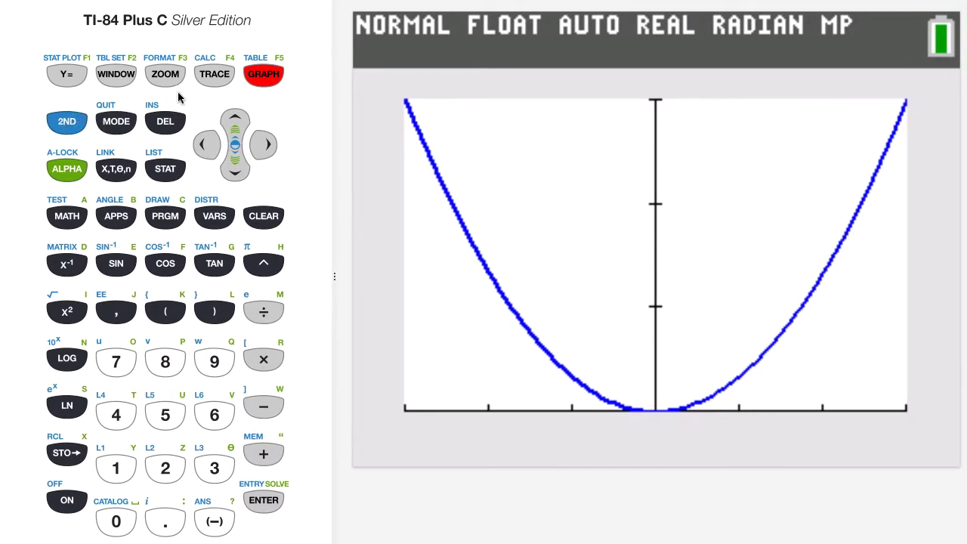
# Trace the parabola, then open the CALCULATE menu and highlight 6:dy/dx
pyautogui.click(215, 77)
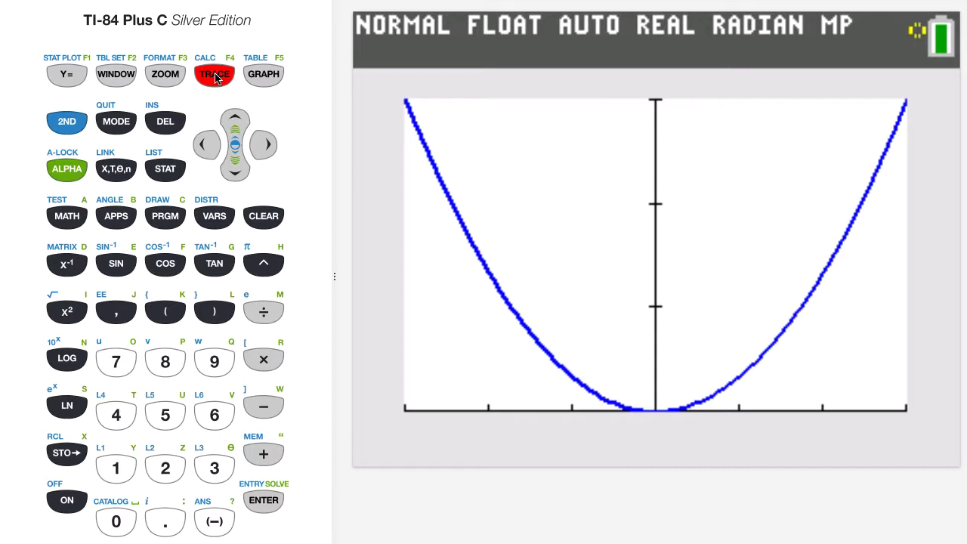
pyautogui.click(64, 125)
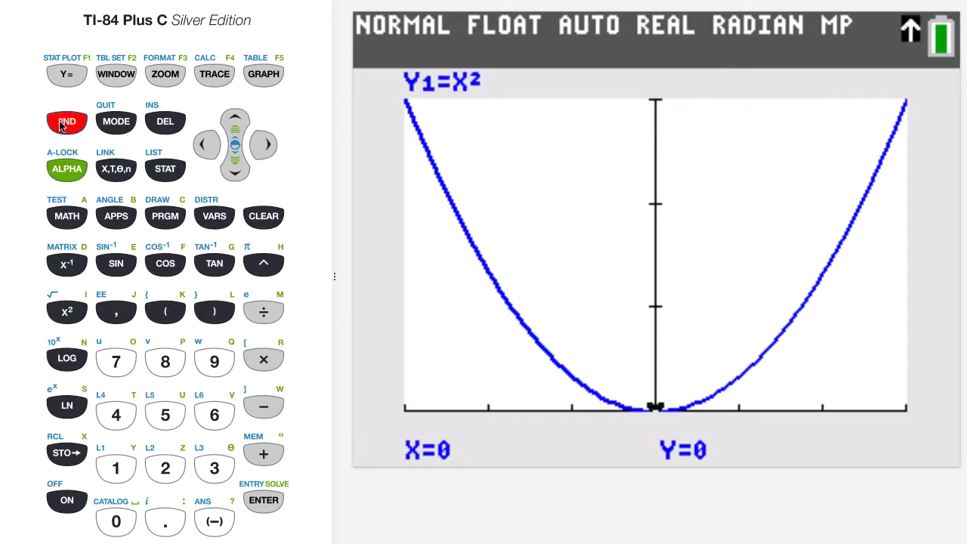
pyautogui.click(219, 79)
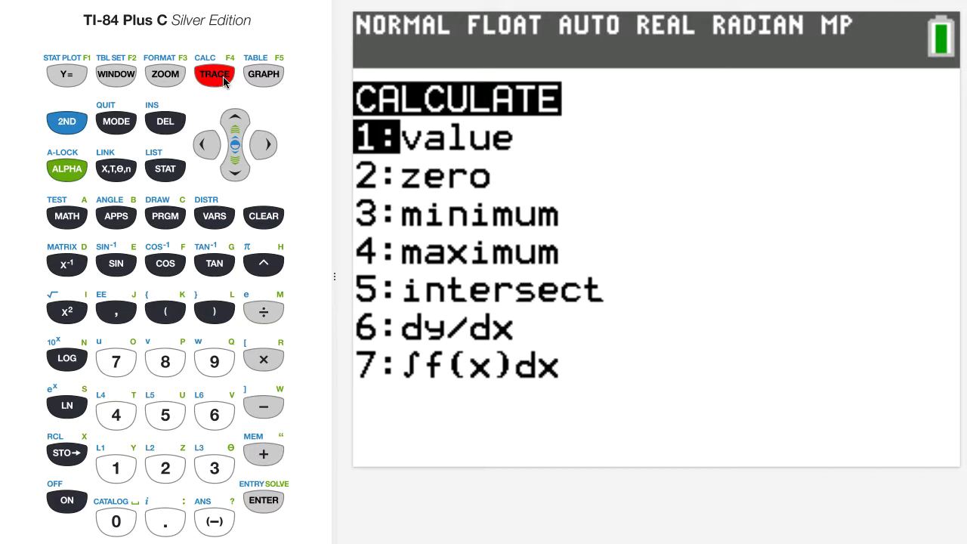
pyautogui.click(236, 169)
pyautogui.click(236, 170)
pyautogui.click(236, 169)
pyautogui.click(236, 173)
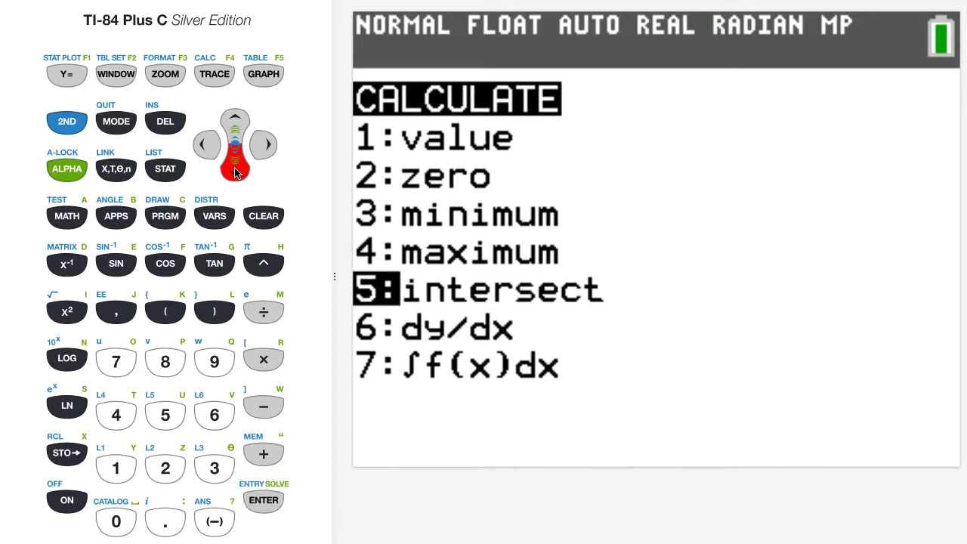
pyautogui.click(236, 172)
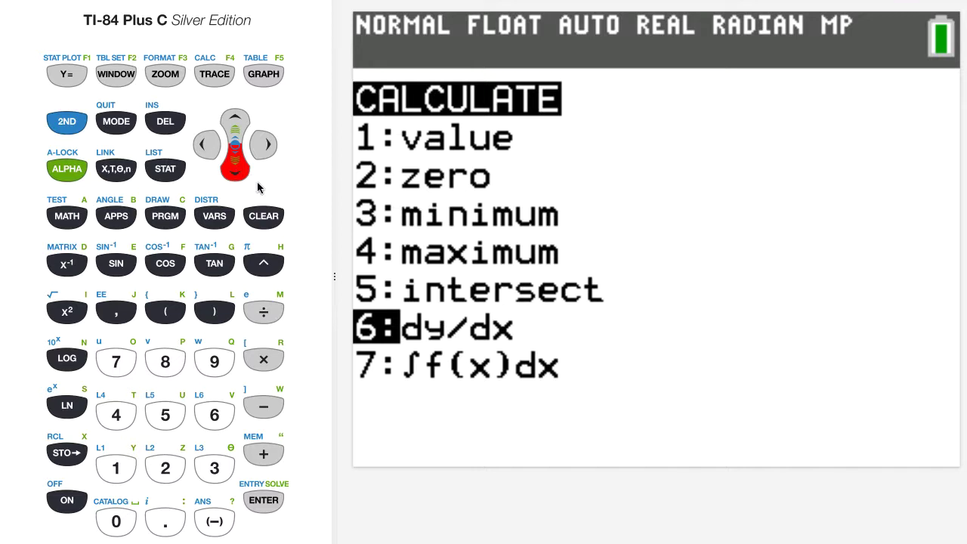
# Evaluate dy/dx at X=2, getting 4, then return to the CALCULATE menu
pyautogui.click(264, 501)
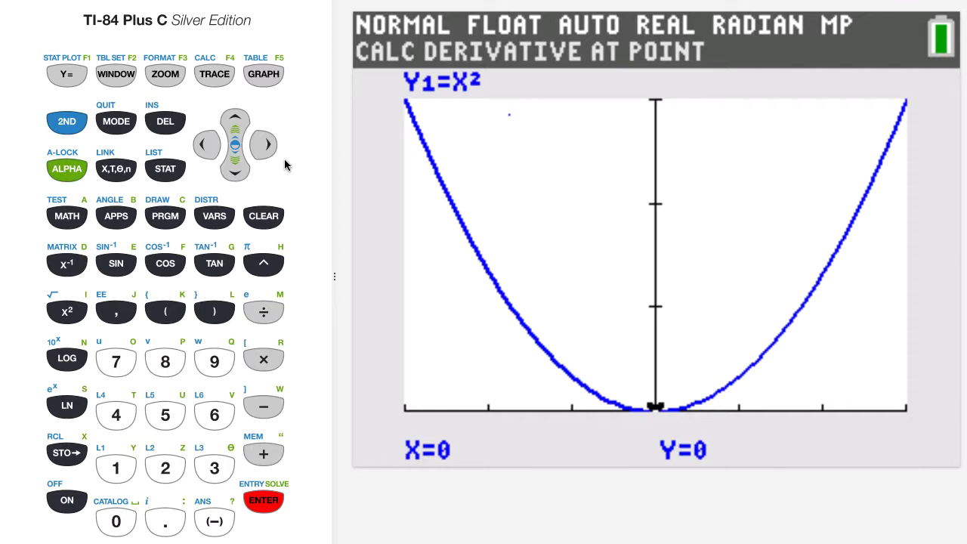
pyautogui.click(168, 469)
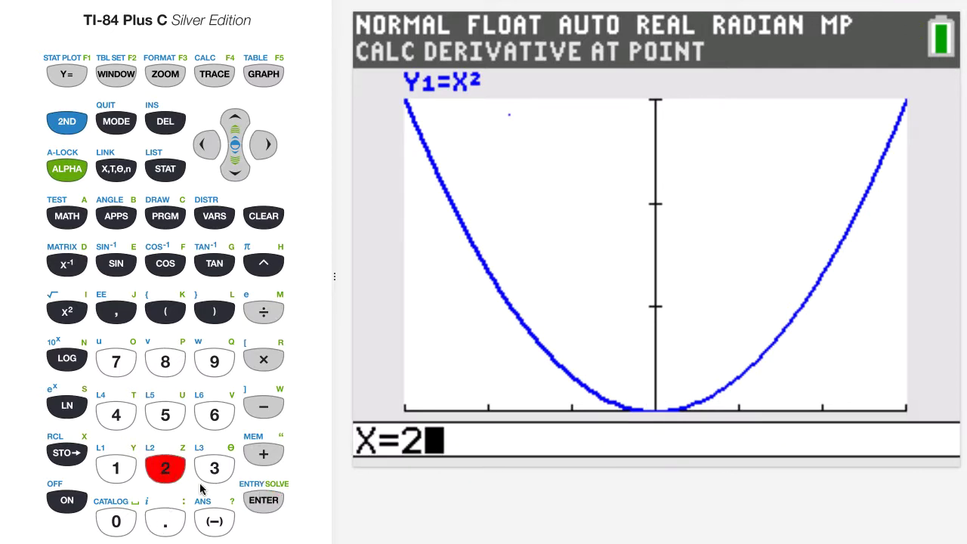
pyautogui.click(266, 505)
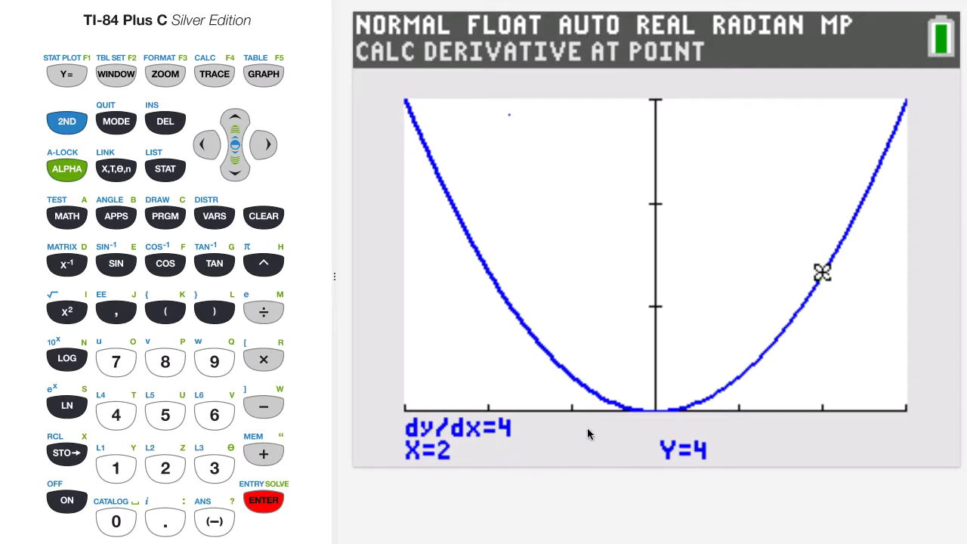
pyautogui.click(66, 121)
pyautogui.click(213, 76)
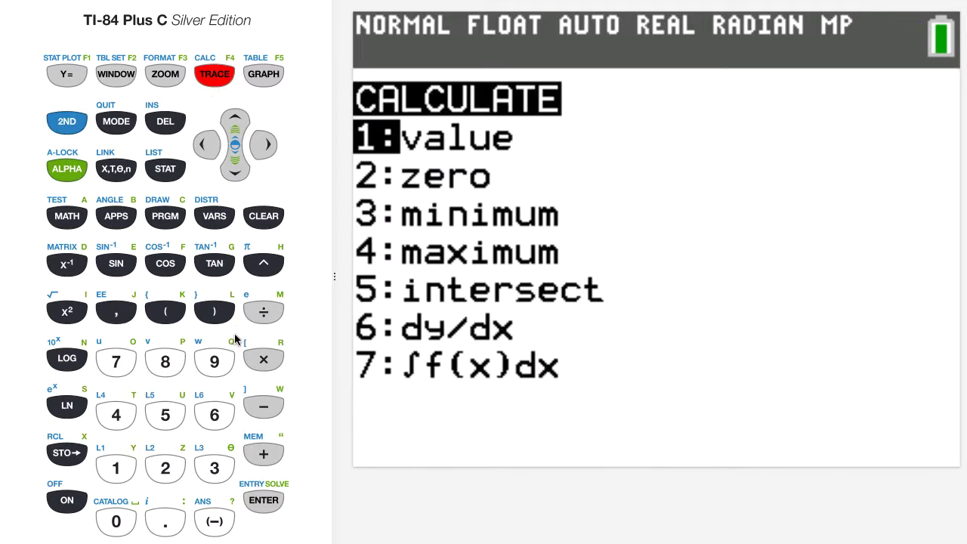
# Evaluate dy/dx at X=-1, giving -2 with Y=1
pyautogui.click(216, 418)
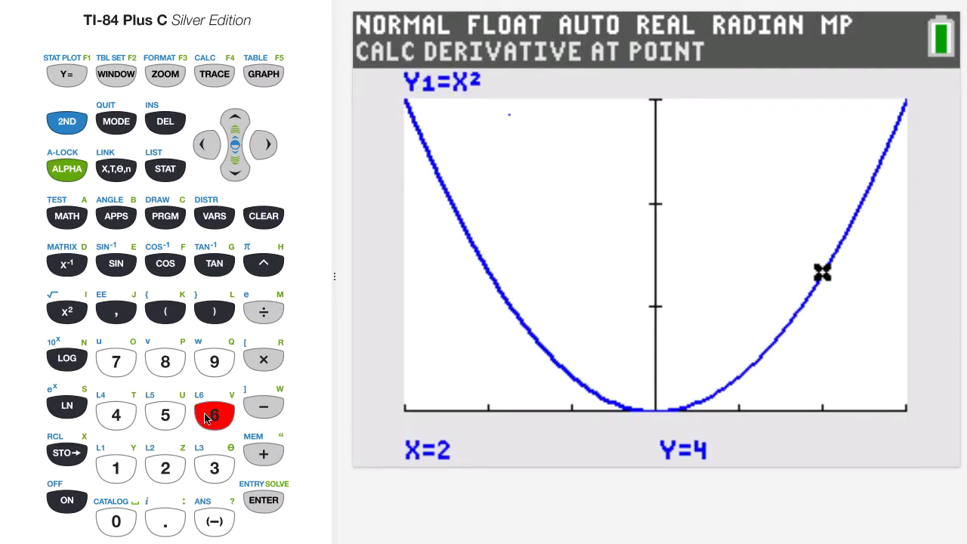
pyautogui.click(216, 522)
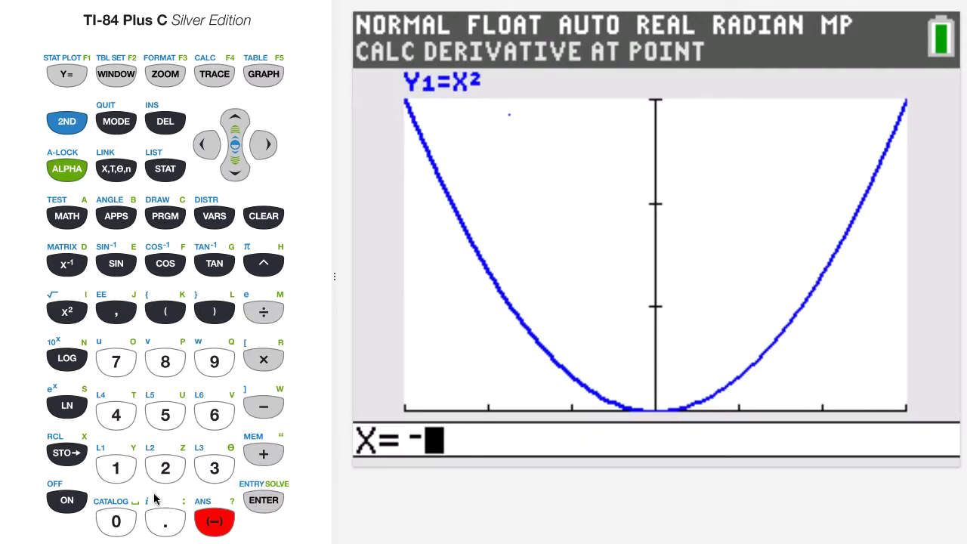
pyautogui.click(116, 470)
pyautogui.click(260, 502)
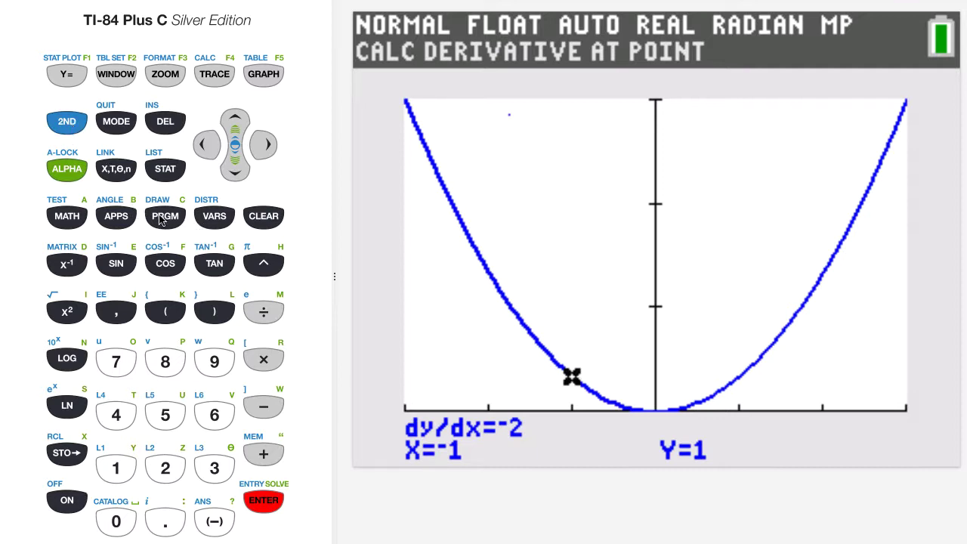
# Start the Tangent( command from the DRAW menu on the parabola graph
pyautogui.click(67, 122)
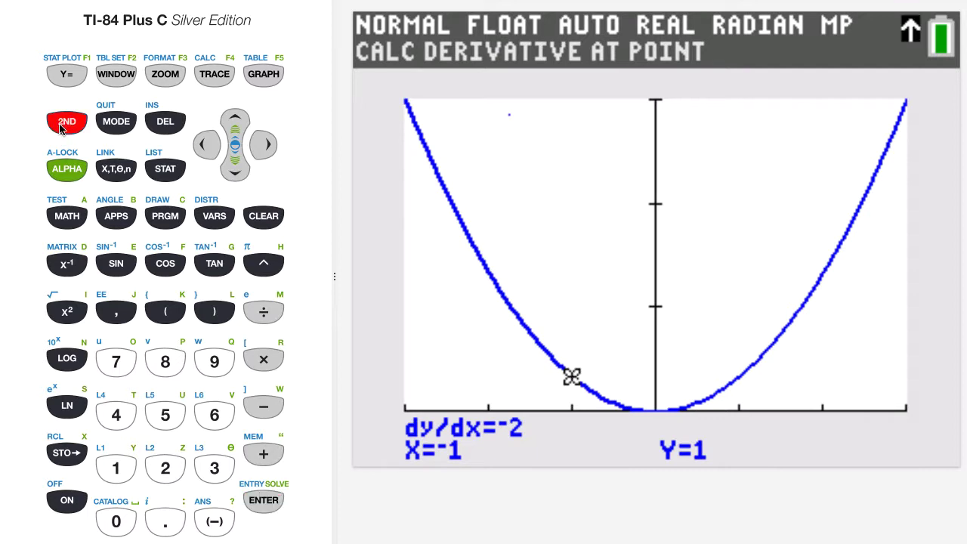
pyautogui.click(166, 218)
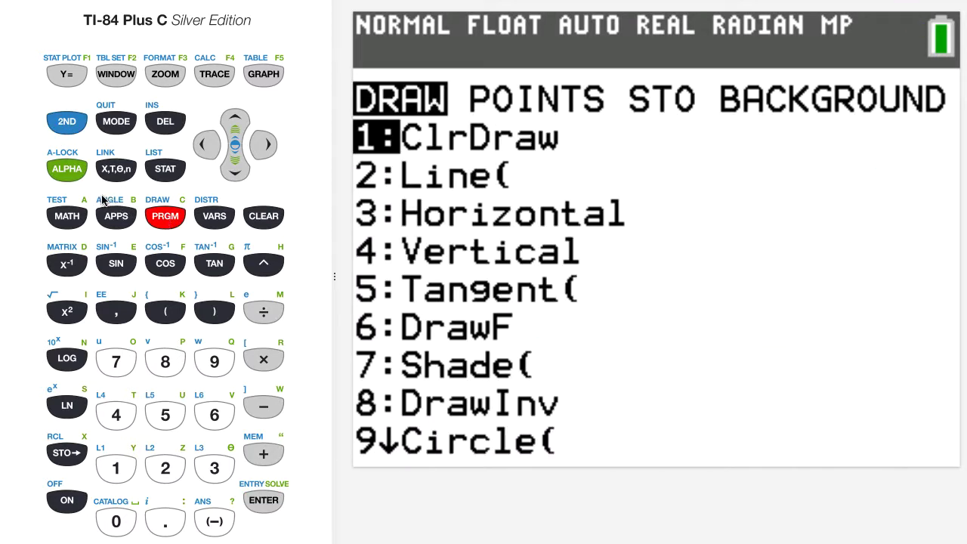
pyautogui.click(234, 173)
pyautogui.click(234, 174)
pyautogui.click(235, 174)
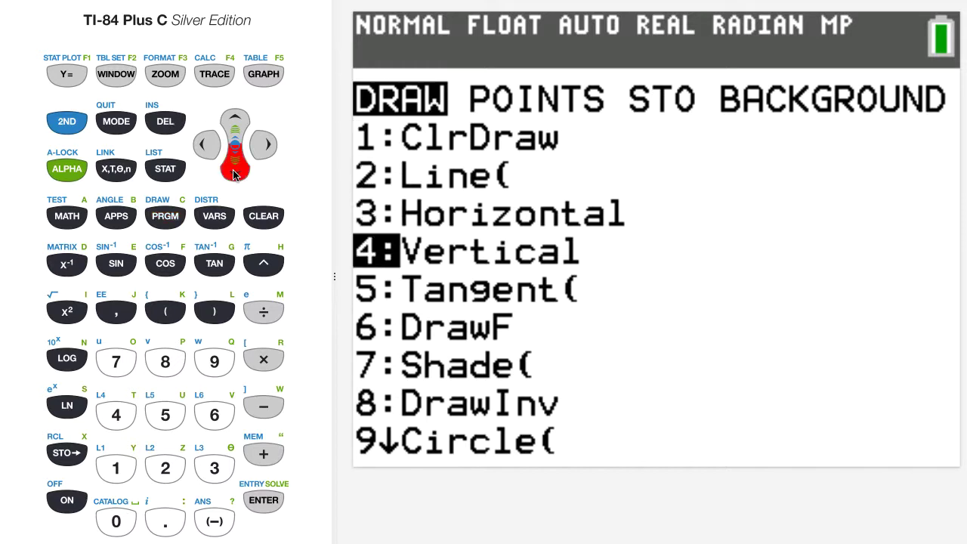
pyautogui.click(234, 174)
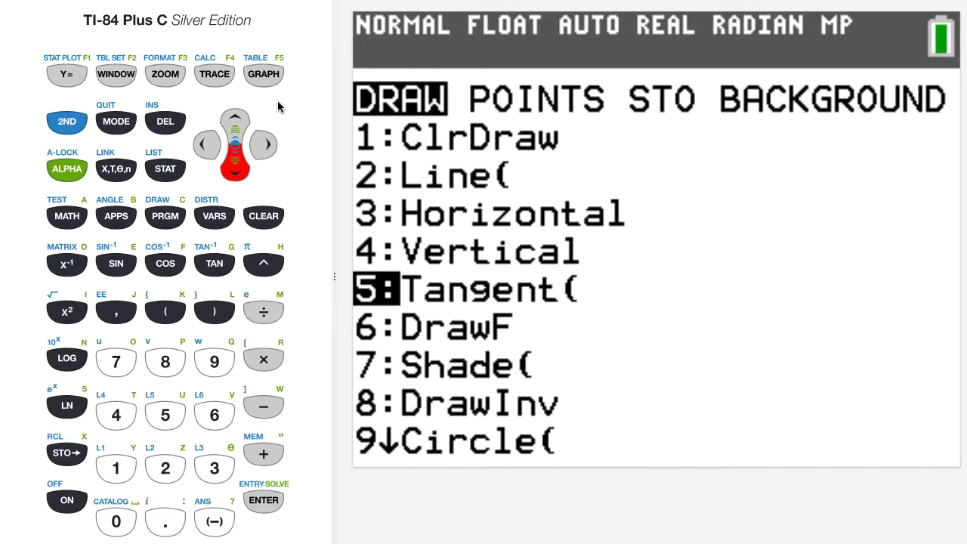
pyautogui.click(259, 502)
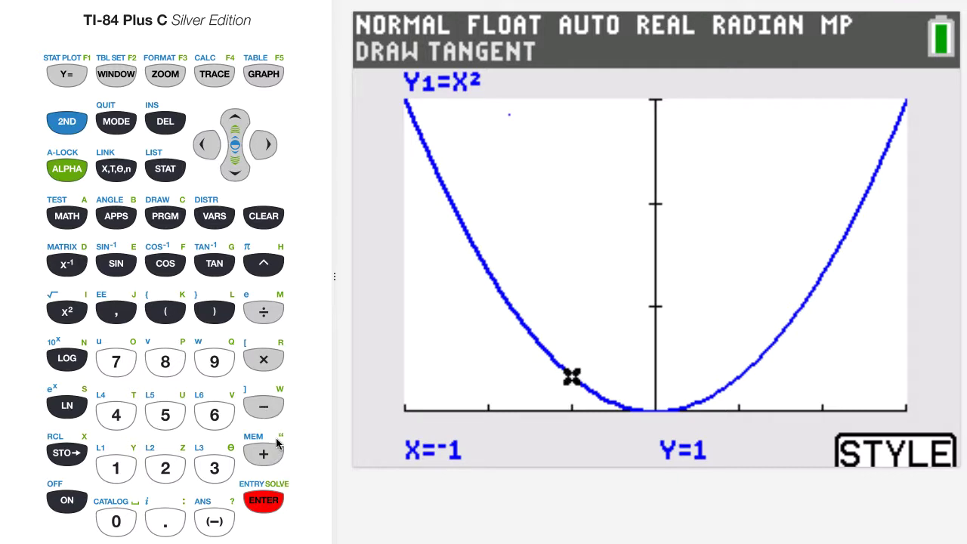
# Draw the tangent line y=-4X-4 touching the parabola at X=-2
pyautogui.click(213, 522)
pyautogui.click(165, 470)
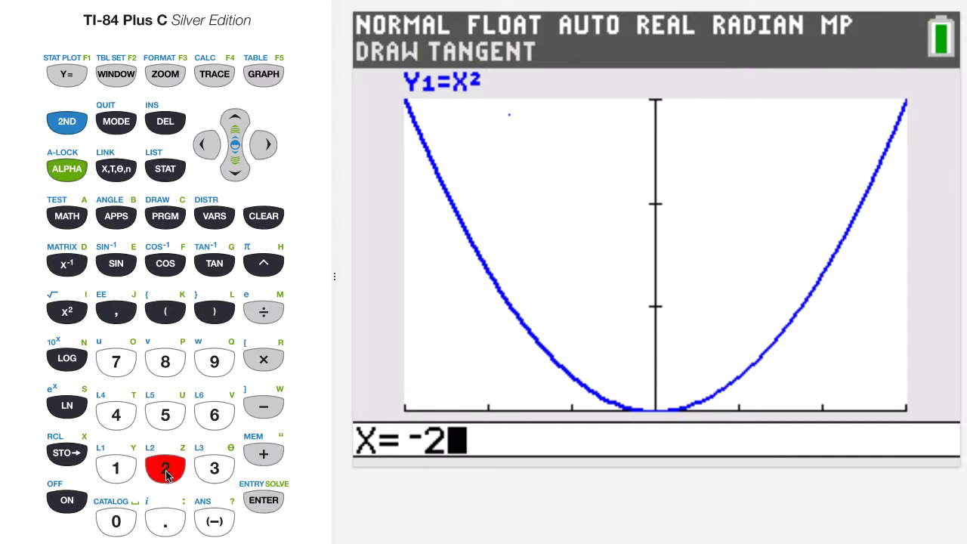
pyautogui.click(264, 502)
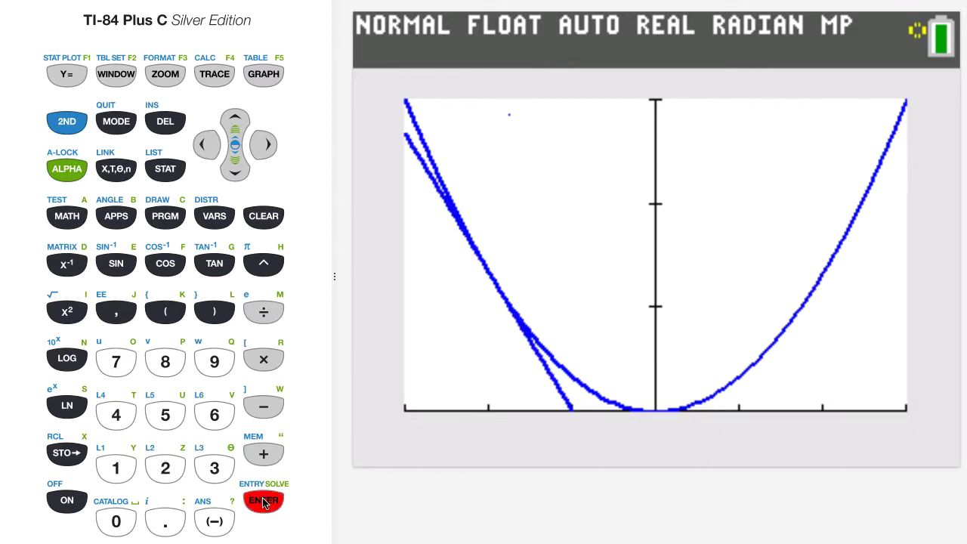